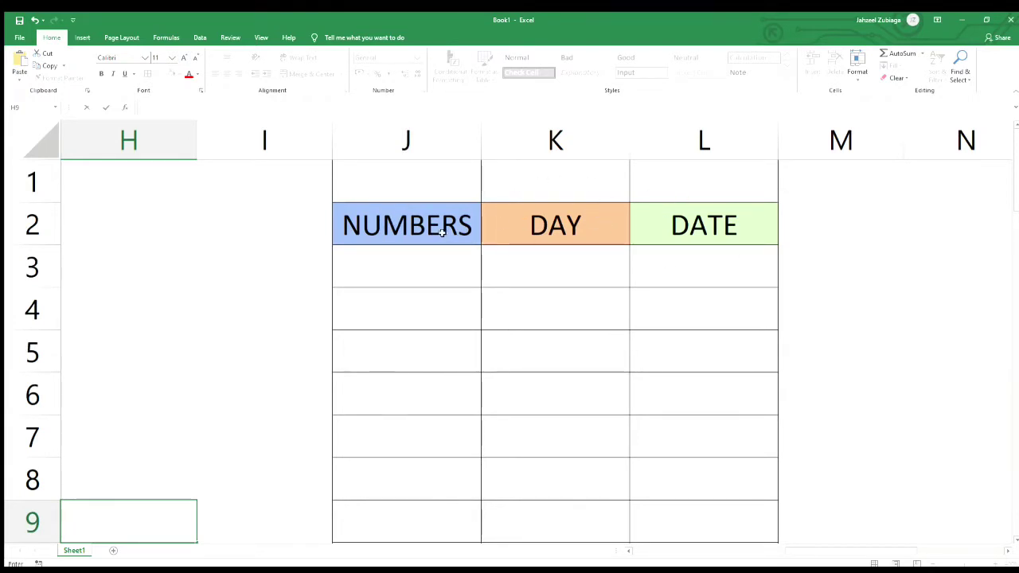
Enter 1 and 2 in J3:J4 and AutoFill the number series down to 7 in J9.
left_click(427, 272)
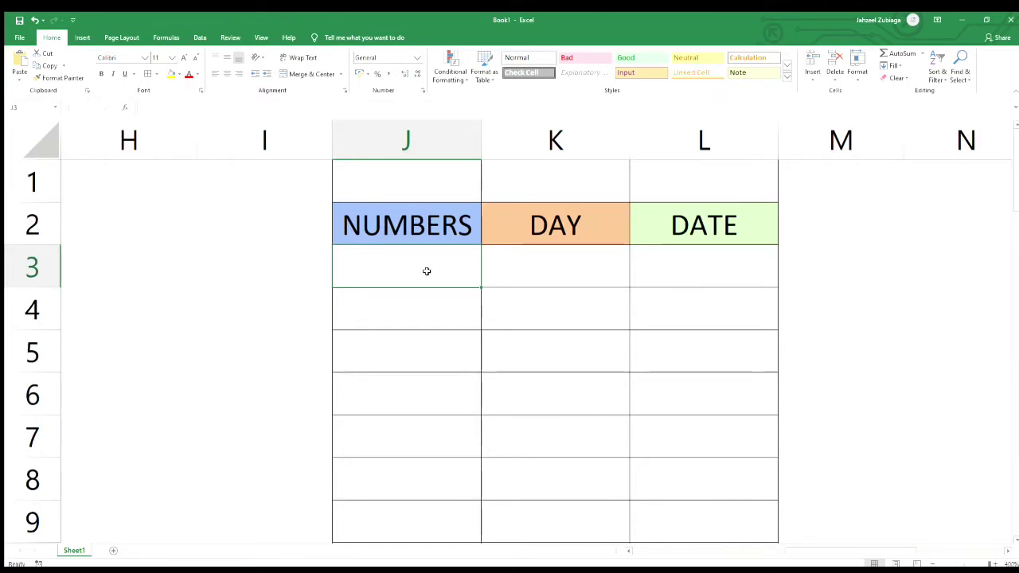
type("1")
key("Return")
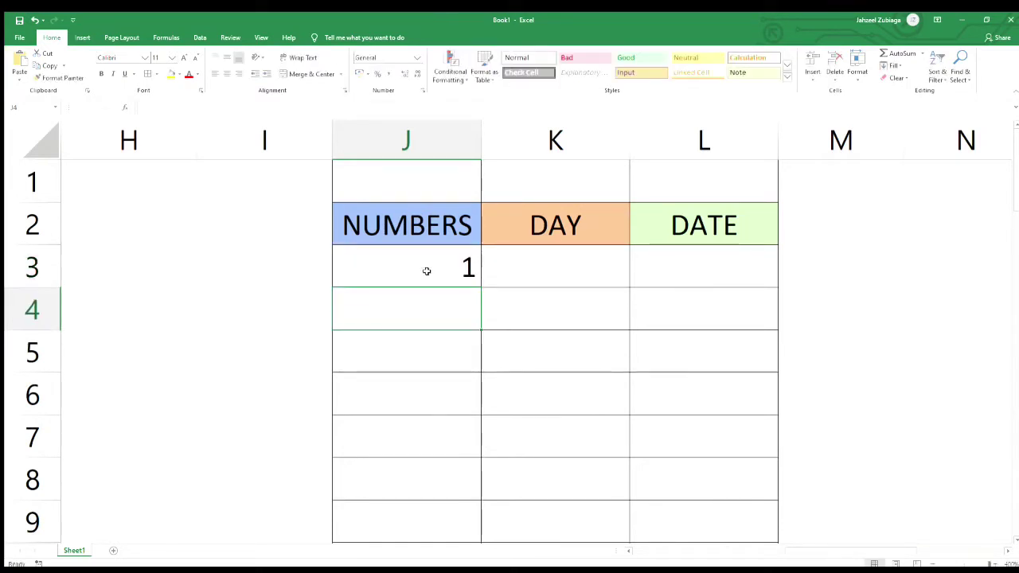
type("2")
key("Return")
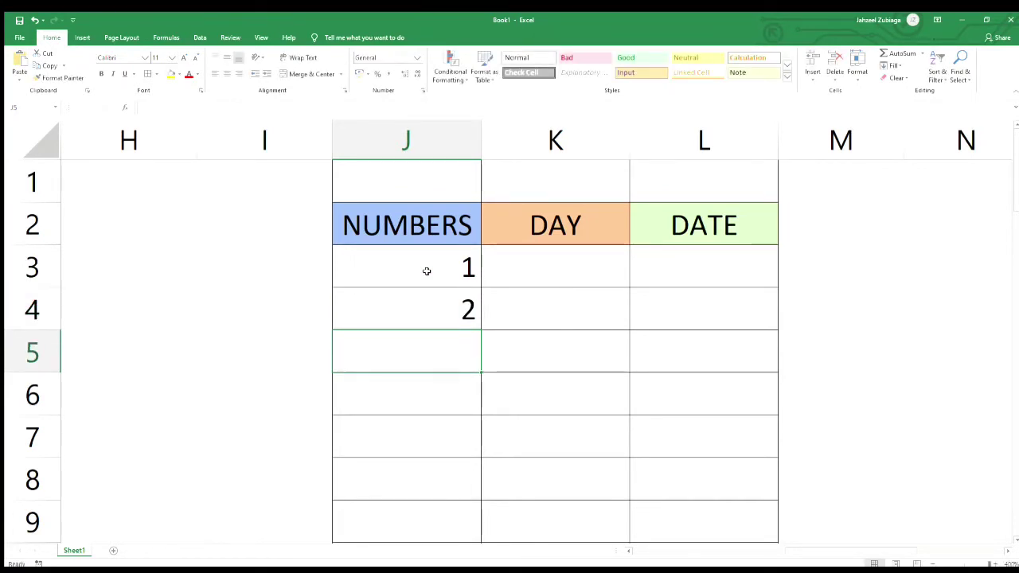
left_click(426, 279)
left_click_drag(427, 282, 428, 301)
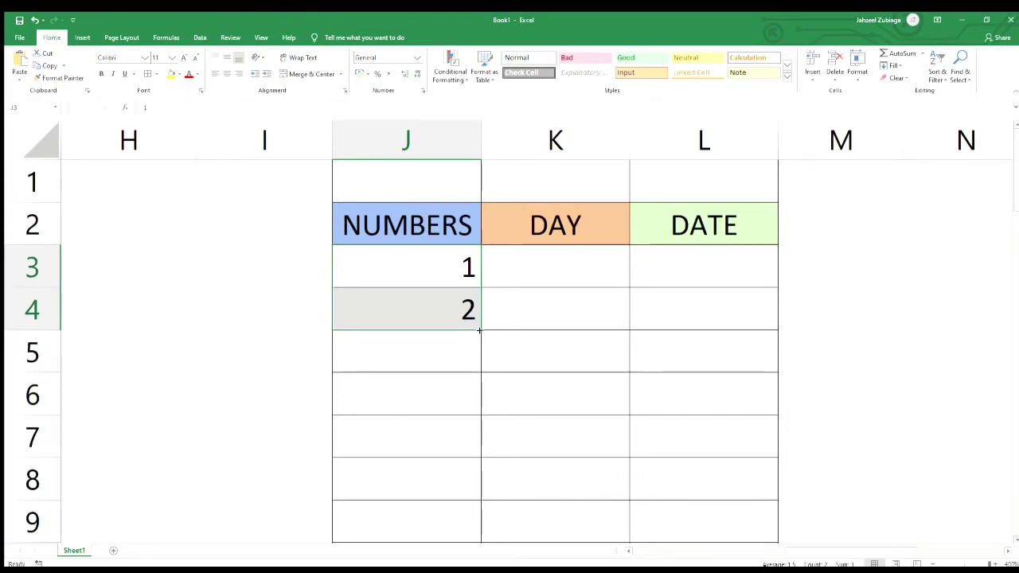
left_click_drag(480, 330, 472, 526)
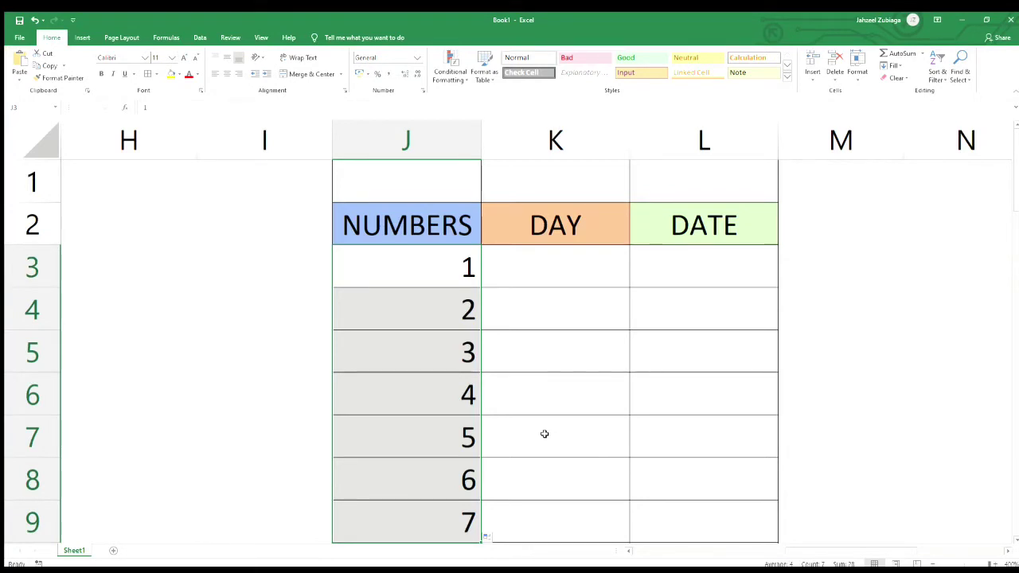
Type Monday in K3 and AutoFill the weekdays through Sunday down to K9.
left_click(600, 283)
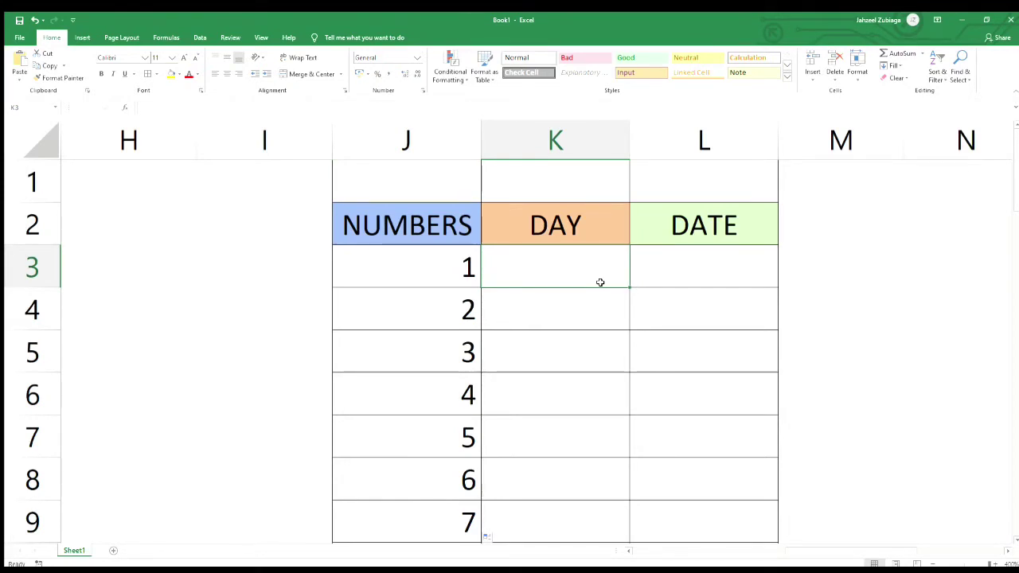
type("mo")
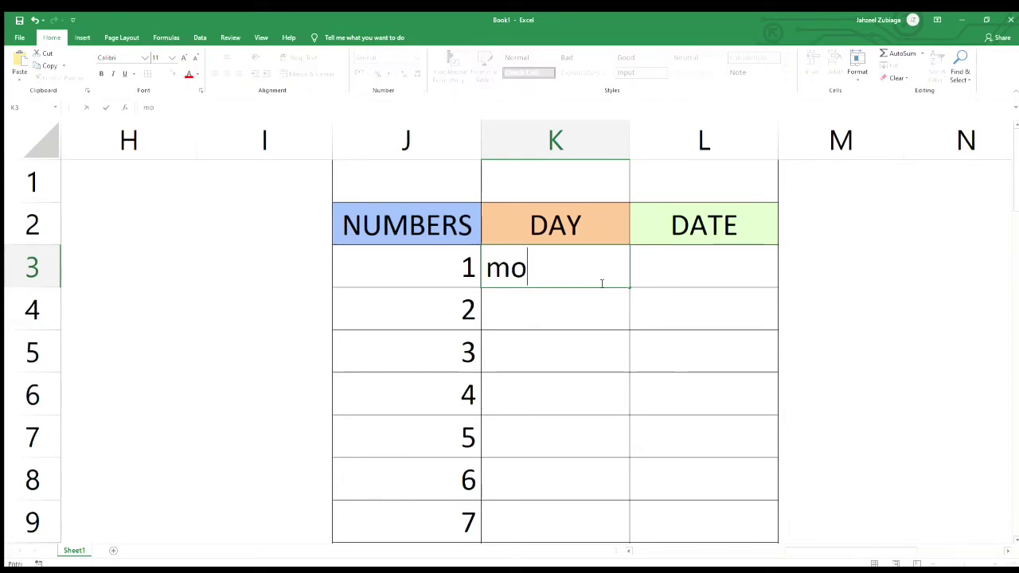
type("nday")
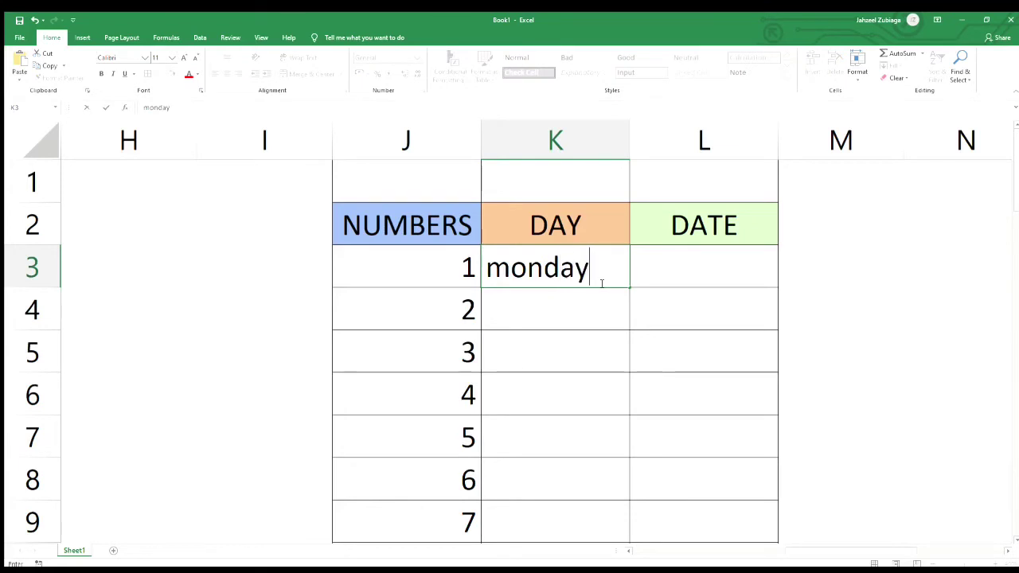
key("Return")
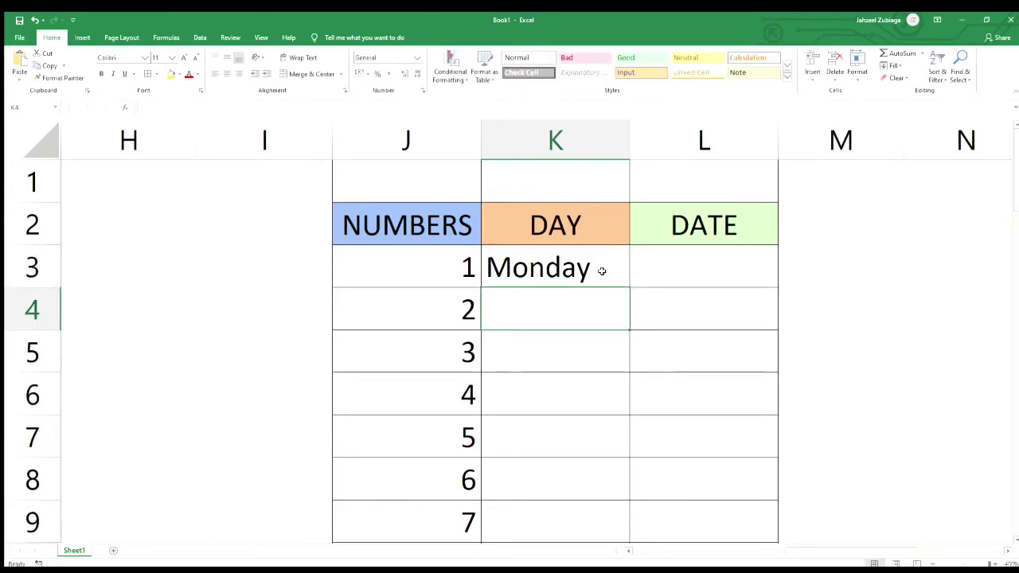
left_click(599, 270)
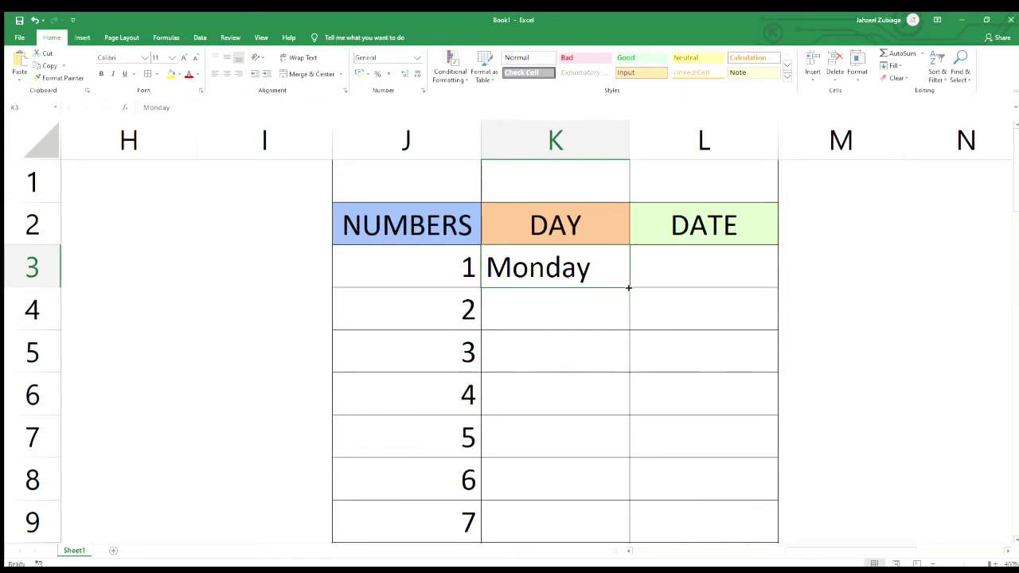
left_click_drag(628, 288, 597, 354)
scroll(690, 299, "up", 2)
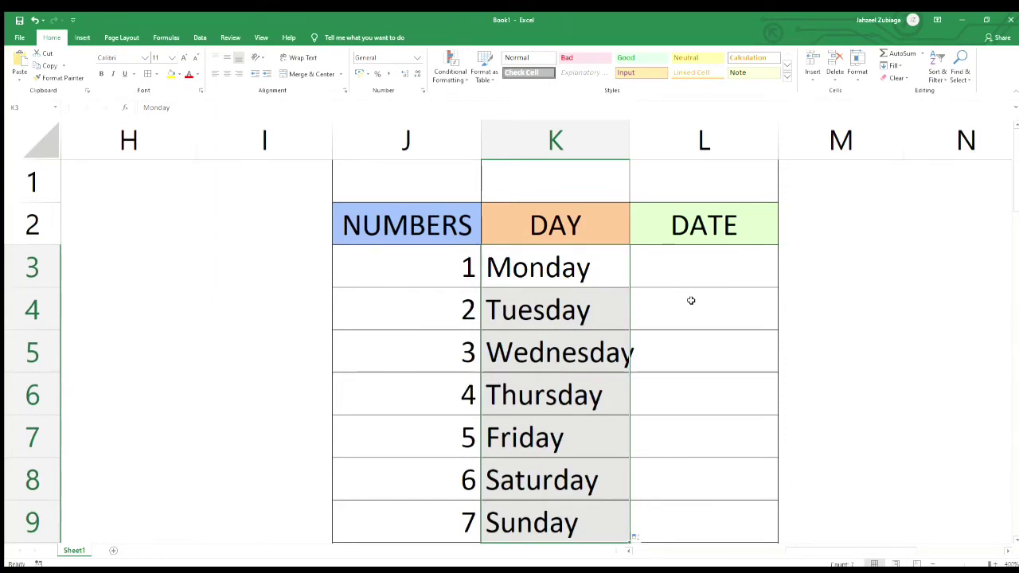
Widen columns K and L, enter 1/12/2020 in L3, and AutoFill dates to 07/12/2020.
left_click(699, 275)
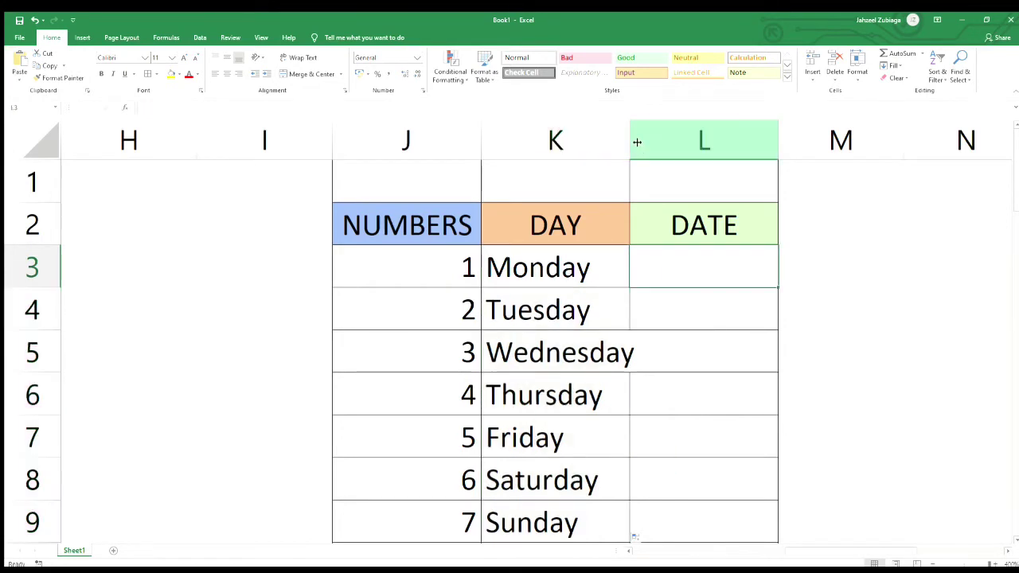
left_click_drag(630, 139, 660, 139)
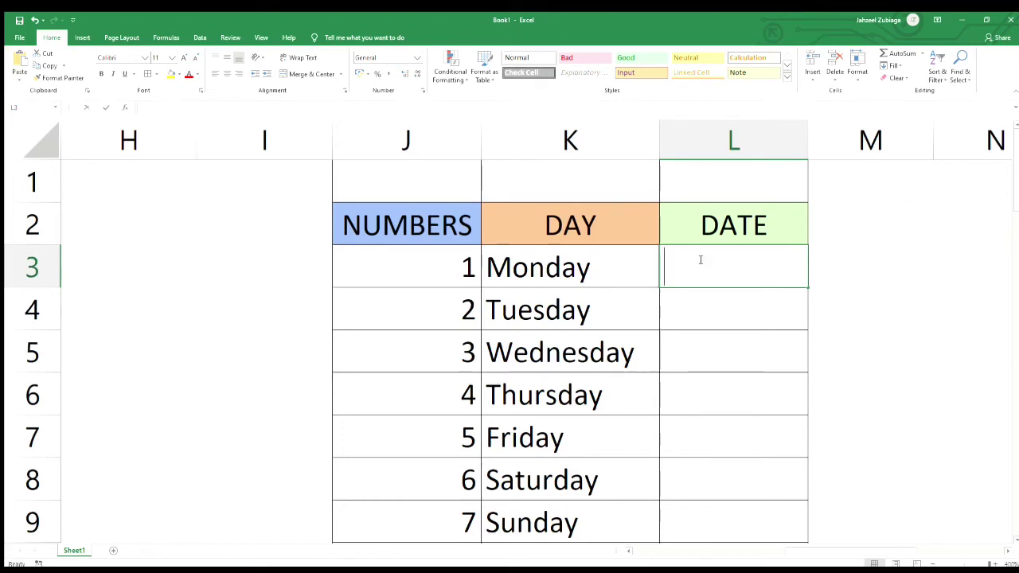
type("1/")
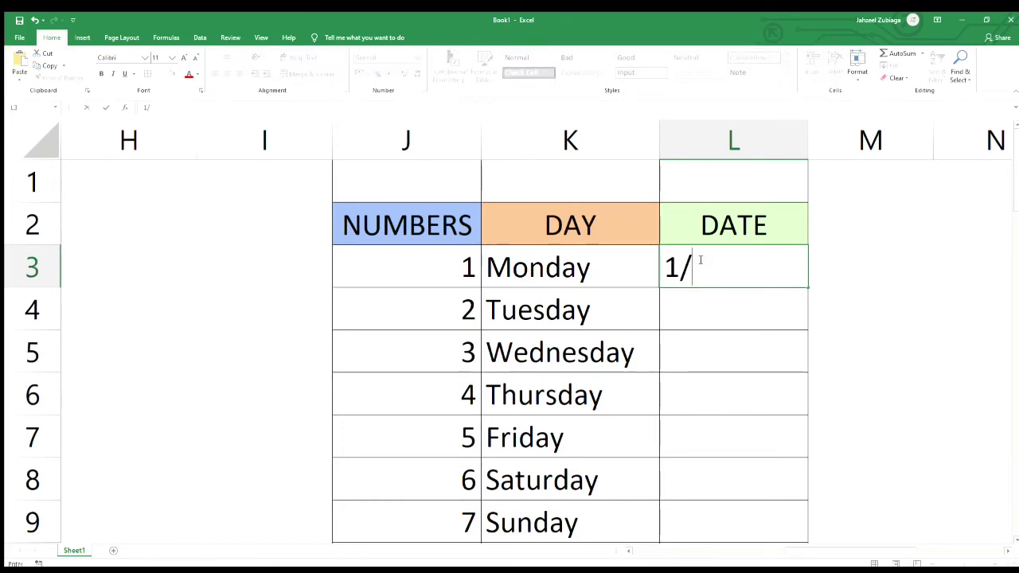
type("12/2020")
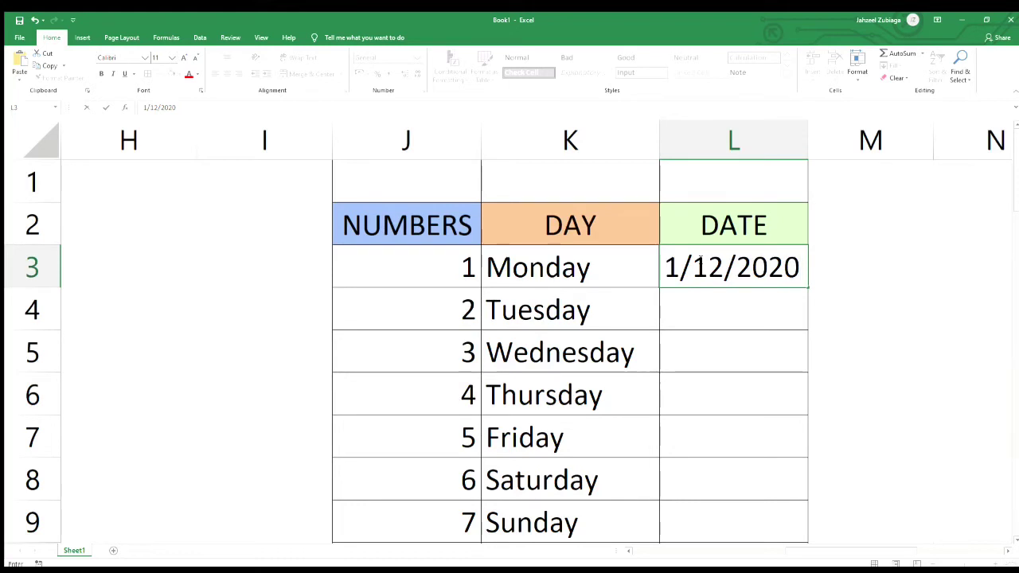
key("Return")
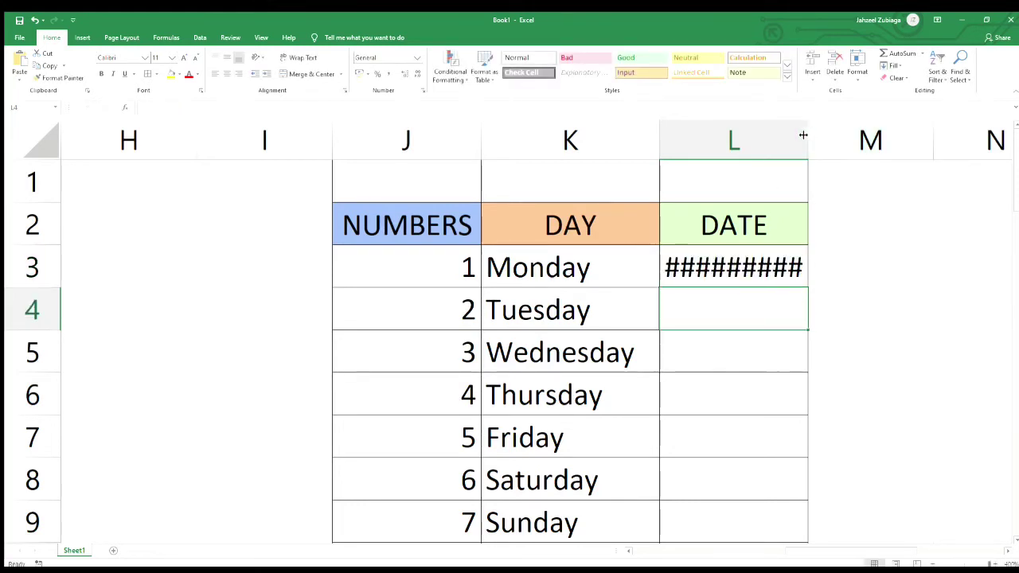
left_click_drag(803, 135, 838, 135)
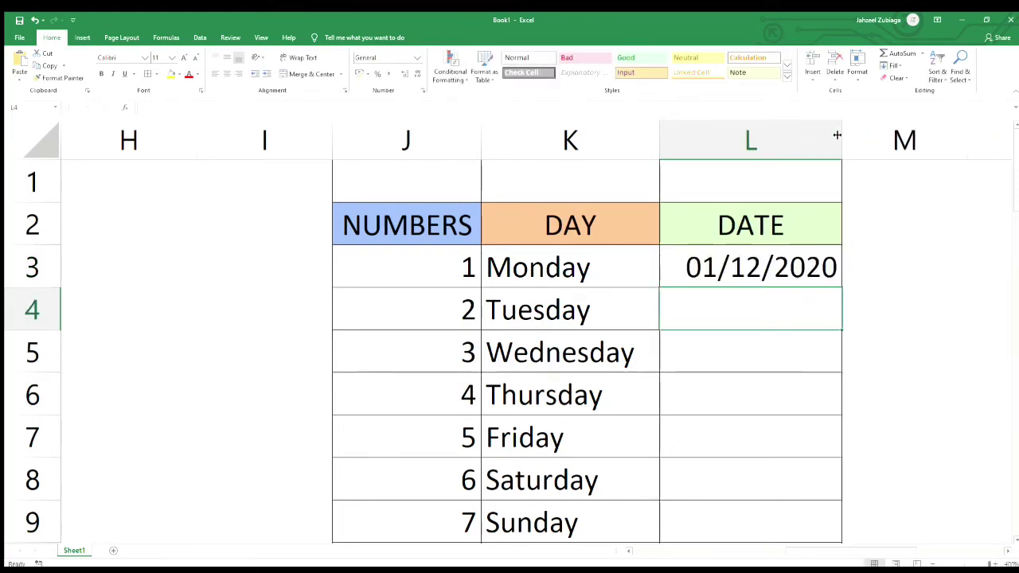
left_click(788, 268)
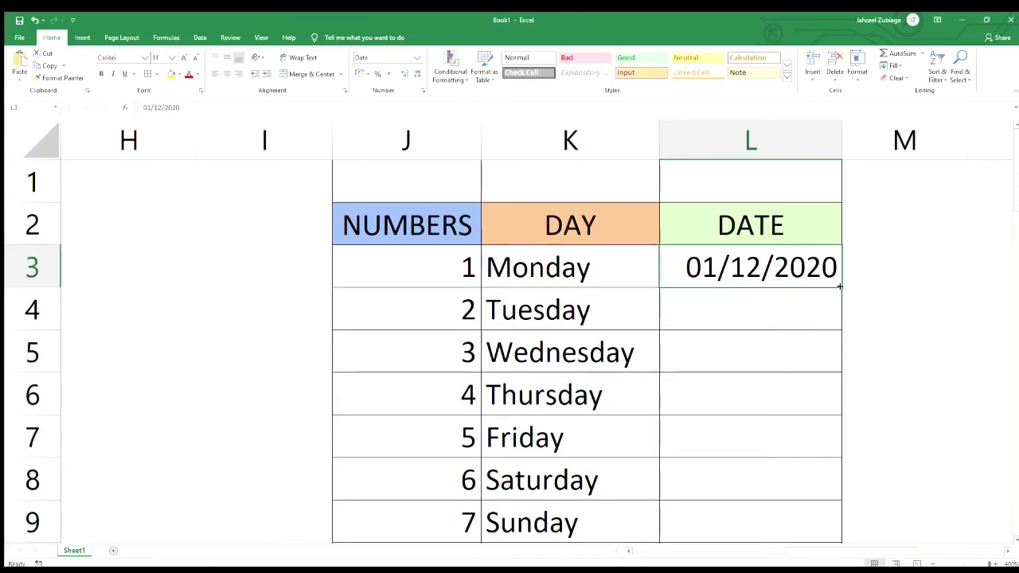
left_click_drag(840, 287, 808, 518)
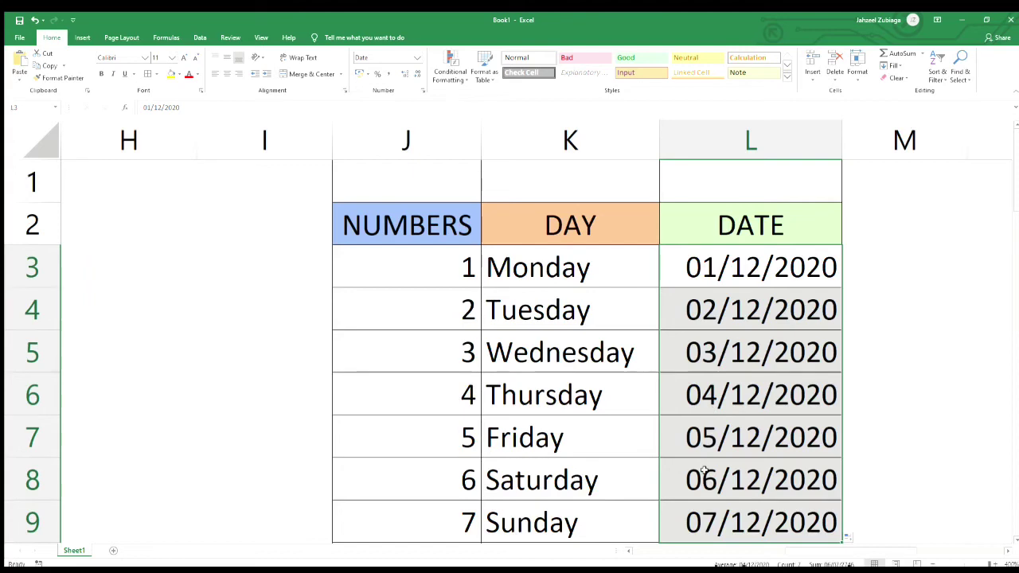
Extend the NUMBERS series from J3:J9 down to 35 in row 37.
scroll(555, 423, "down", 3, "ctrl")
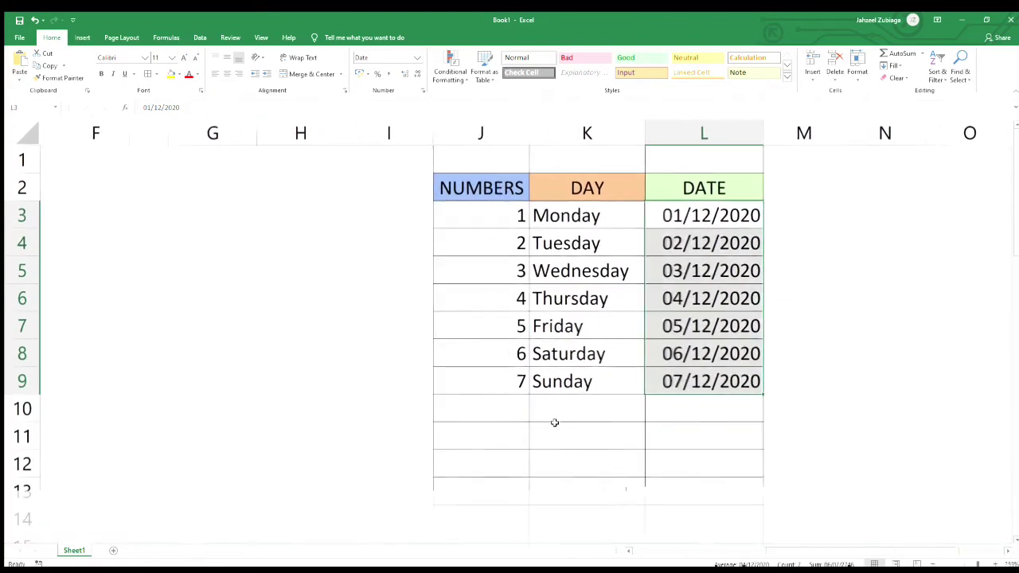
left_click(329, 356)
scroll(329, 357, "down", 2, "ctrl")
scroll(329, 357, "down", 4, "ctrl")
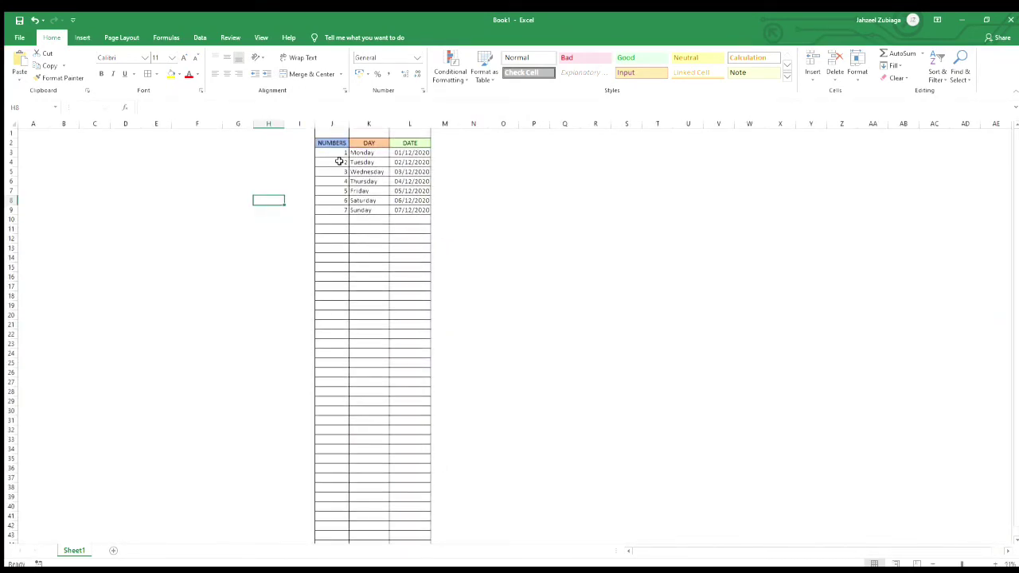
left_click_drag(342, 151, 340, 484)
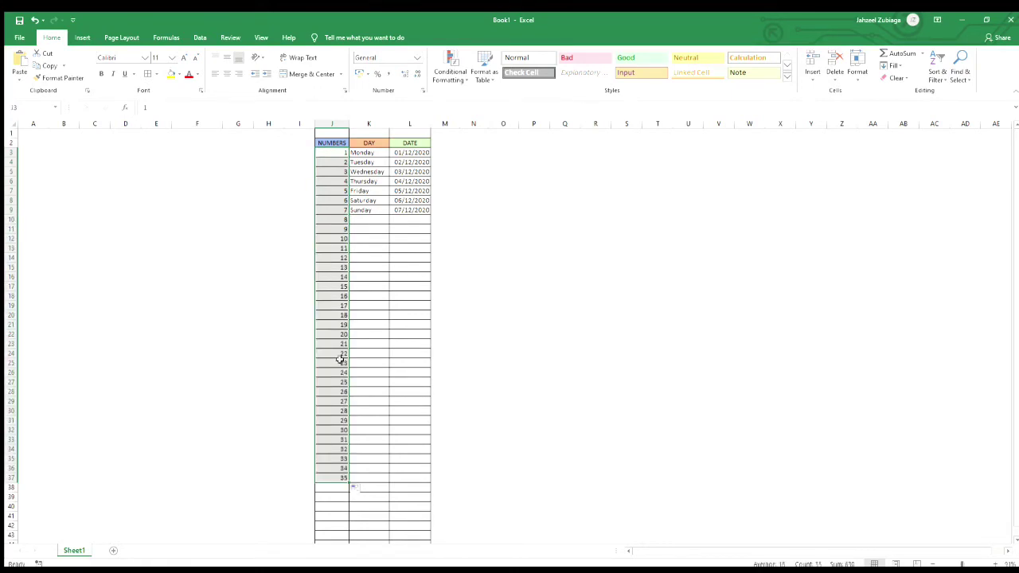
scroll(340, 360, "up", 4)
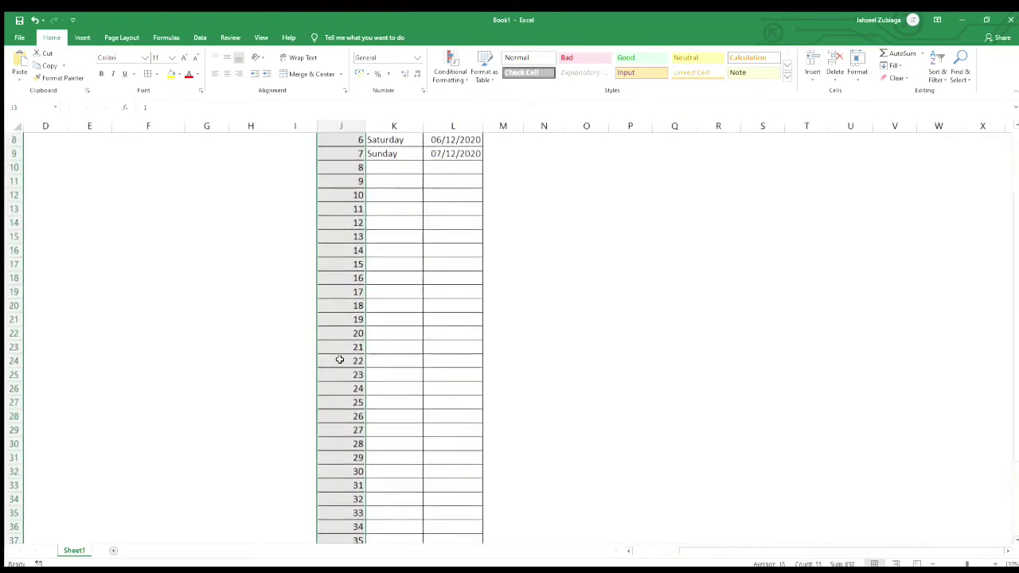
scroll(340, 360, "down", 4)
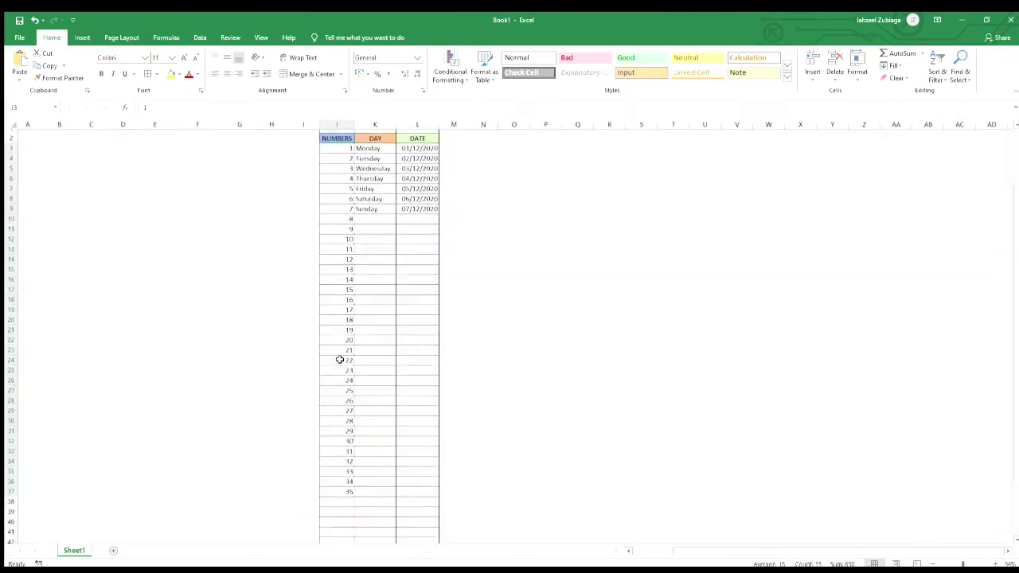
Repeat the Monday–Sunday weekdays from K3:K9 down to row 37, then select dates L3:L9.
left_click(393, 145)
left_click_drag(393, 145, 397, 205)
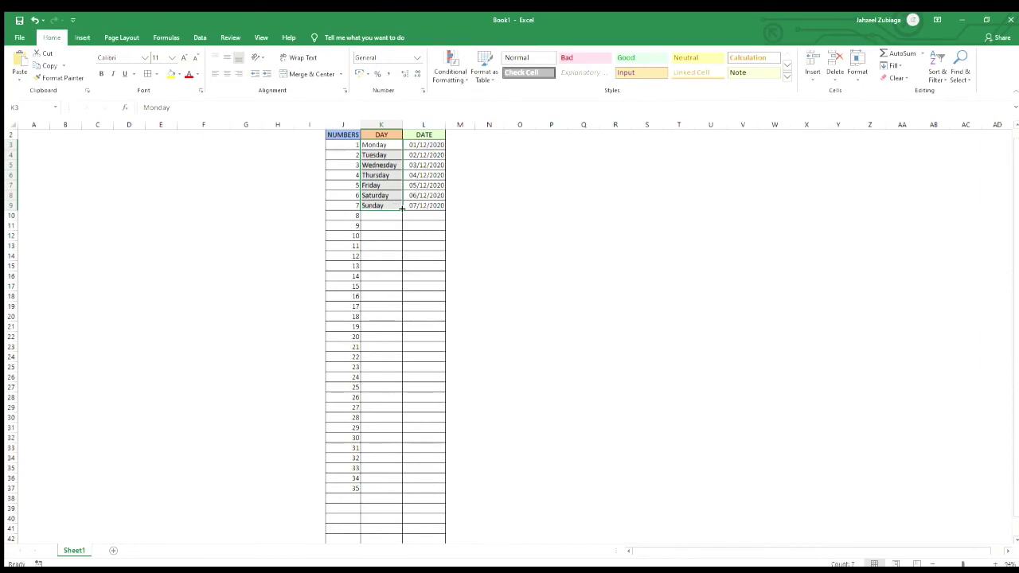
left_click_drag(402, 209, 386, 488)
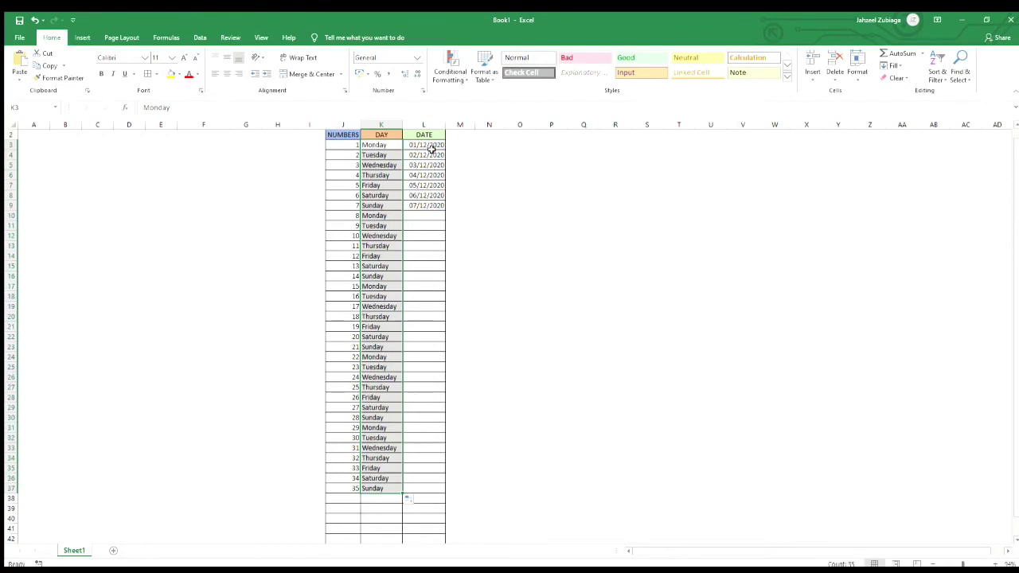
left_click_drag(431, 145, 436, 202)
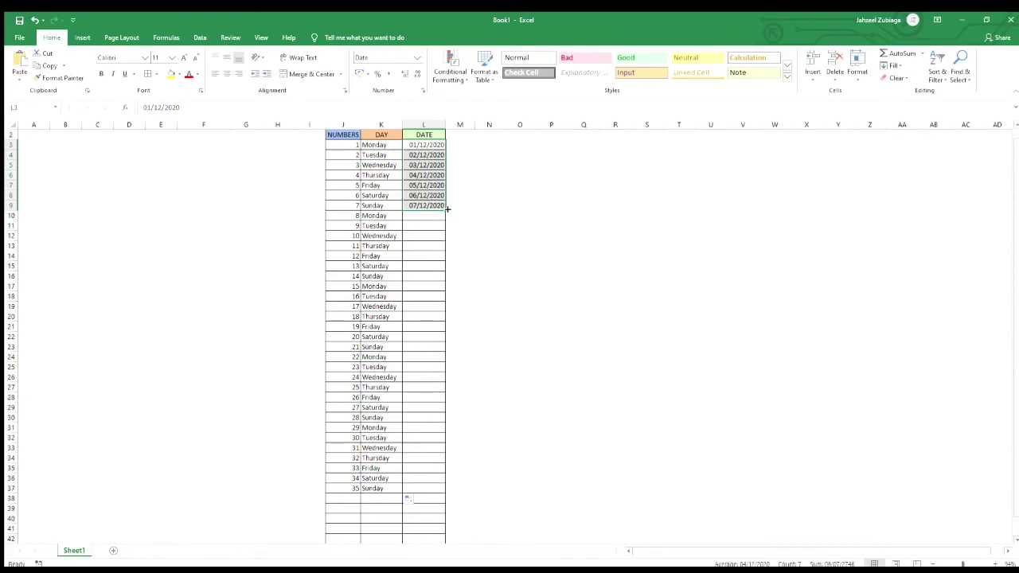
AutoFill the dates from L3:L9 down to 04/01/2021 in L37 and review the table.
left_click_drag(447, 209, 438, 490)
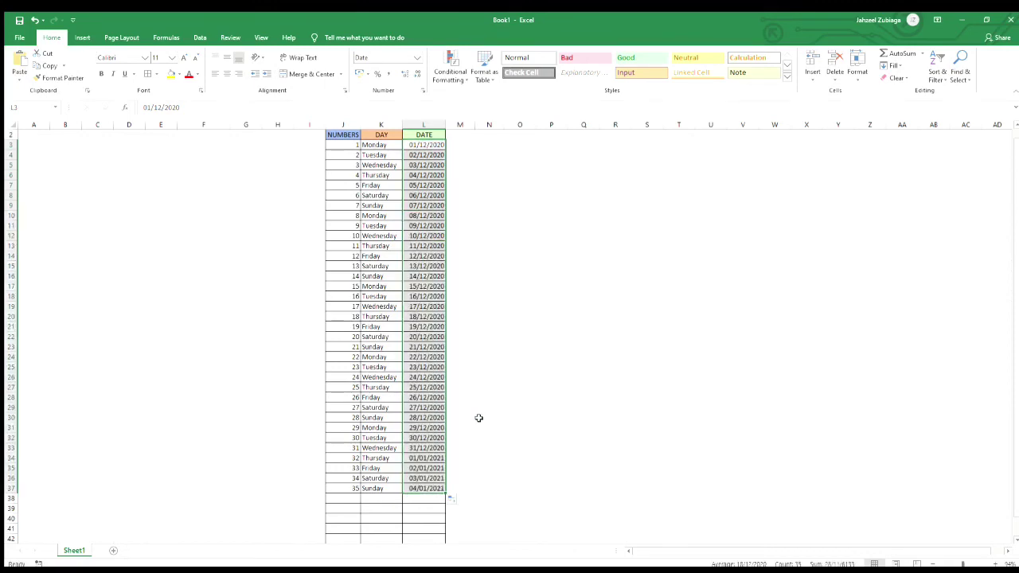
scroll(479, 418, "up", 7)
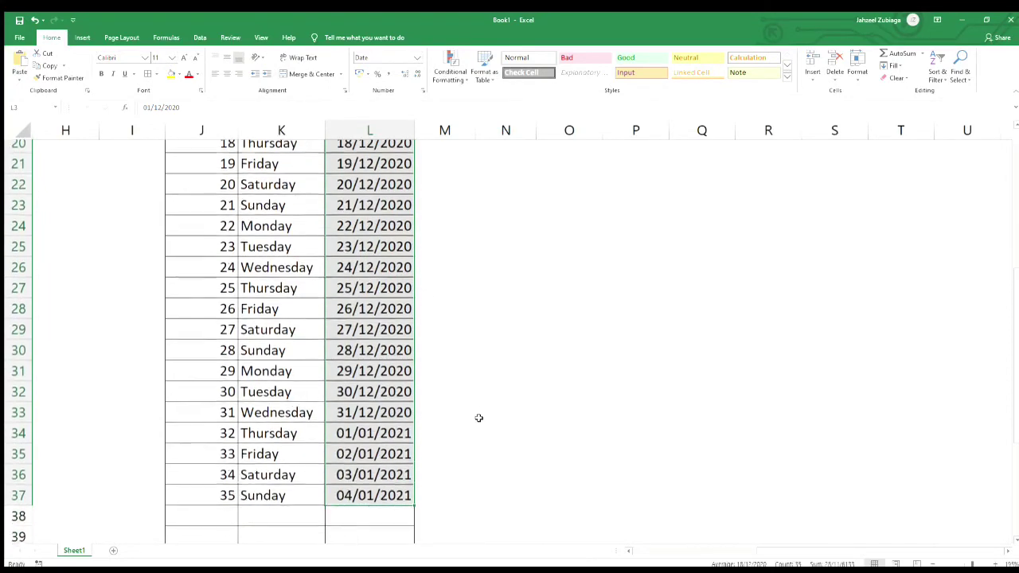
scroll(479, 418, "up", 4)
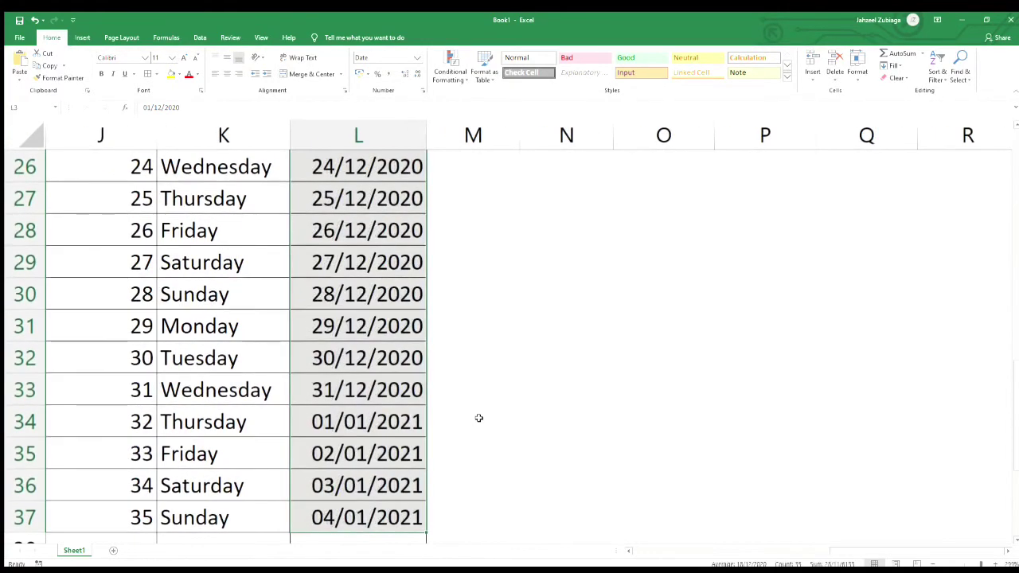
scroll(479, 418, "down", 1)
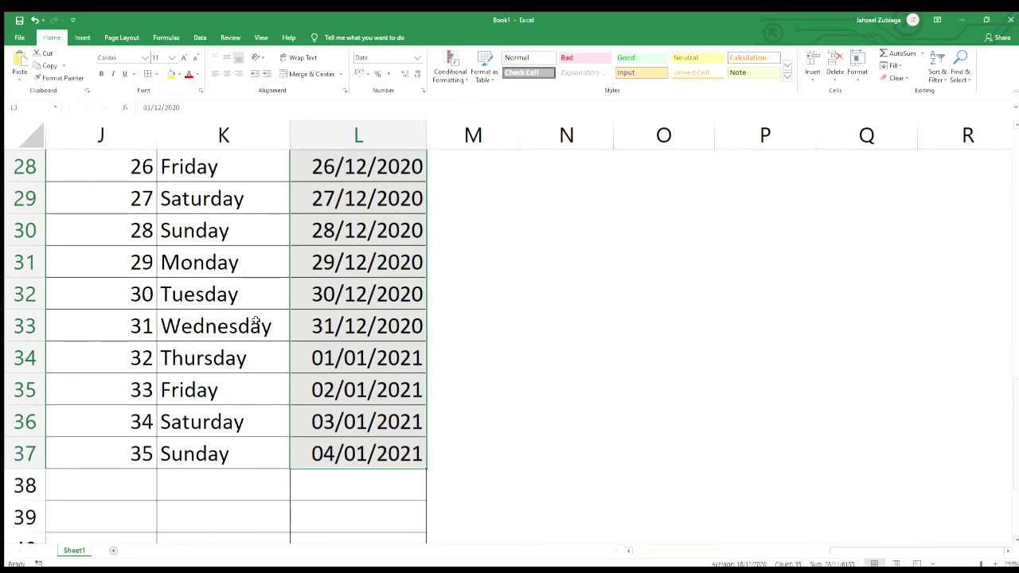
scroll(255, 322, "down", 3, "ctrl")
scroll(482, 225, "up", 7)
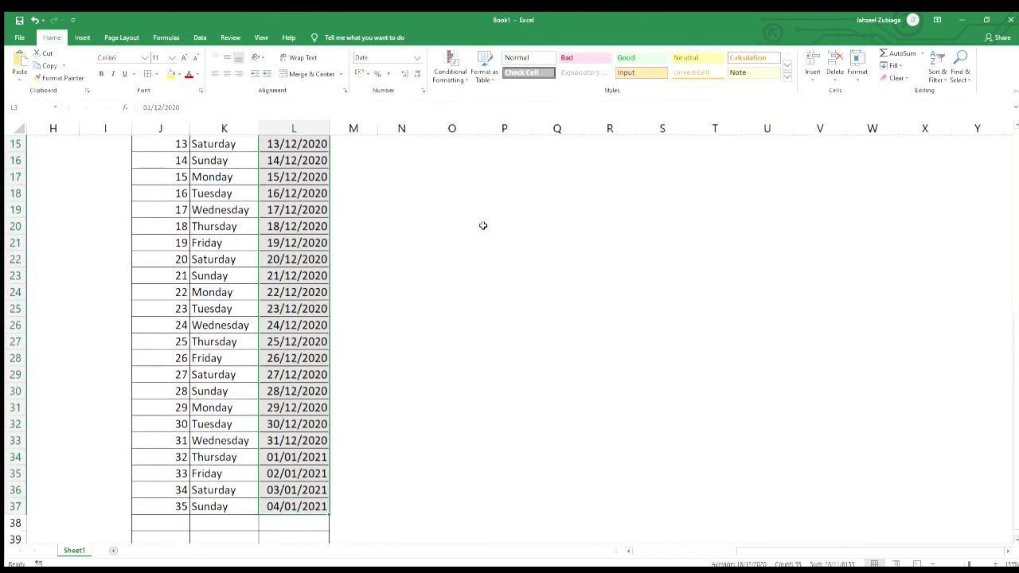